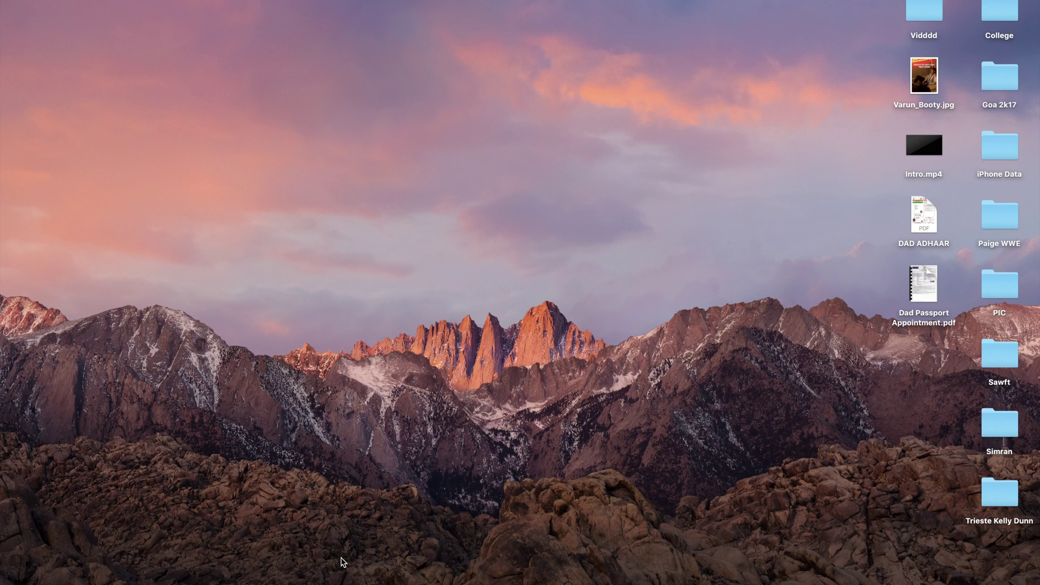
- Google 'air server' in Chrome and open the official airserver.com result
{"action": "left_click", "coordinate": [344, 569]}
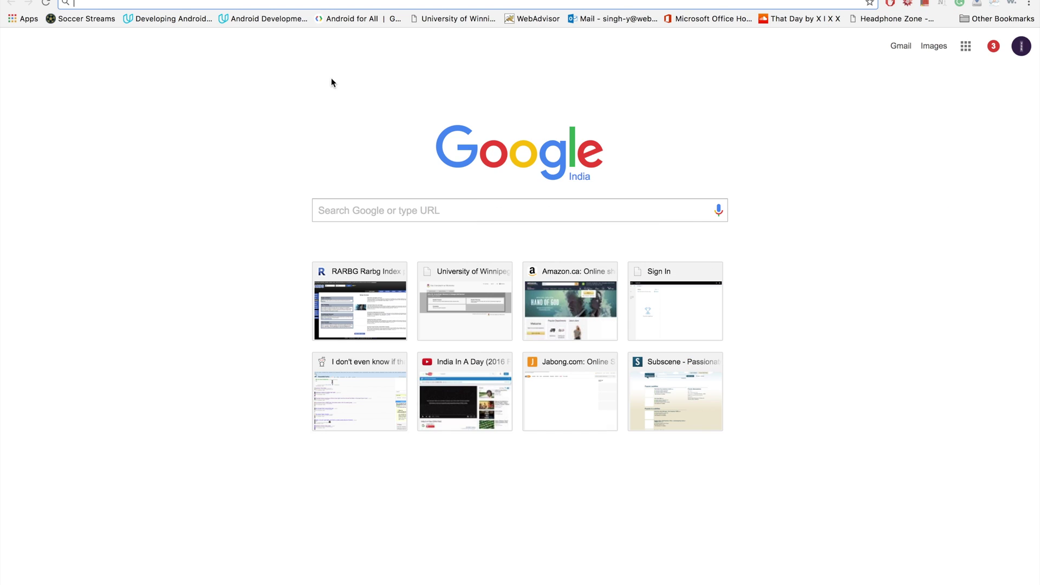
{"action": "left_click", "coordinate": [353, 203]}
{"action": "type", "text": "air "}
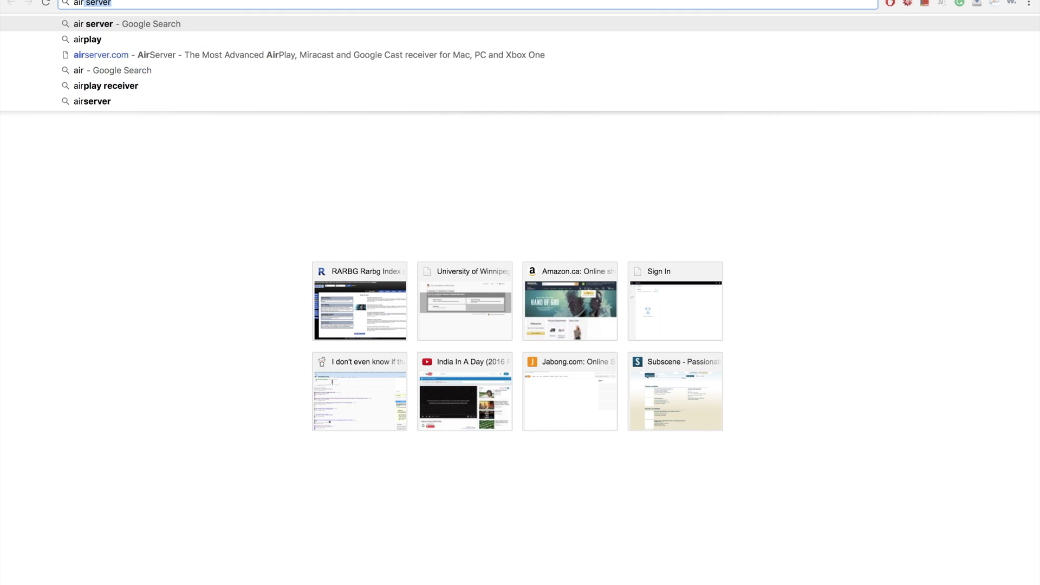
{"action": "type", "text": "server"}
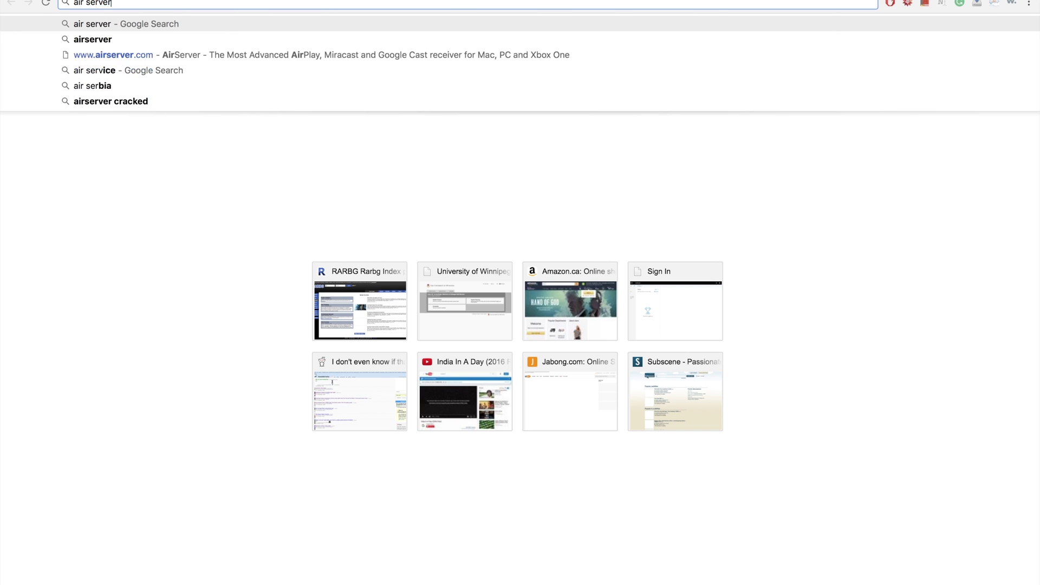
{"action": "key", "text": "Return"}
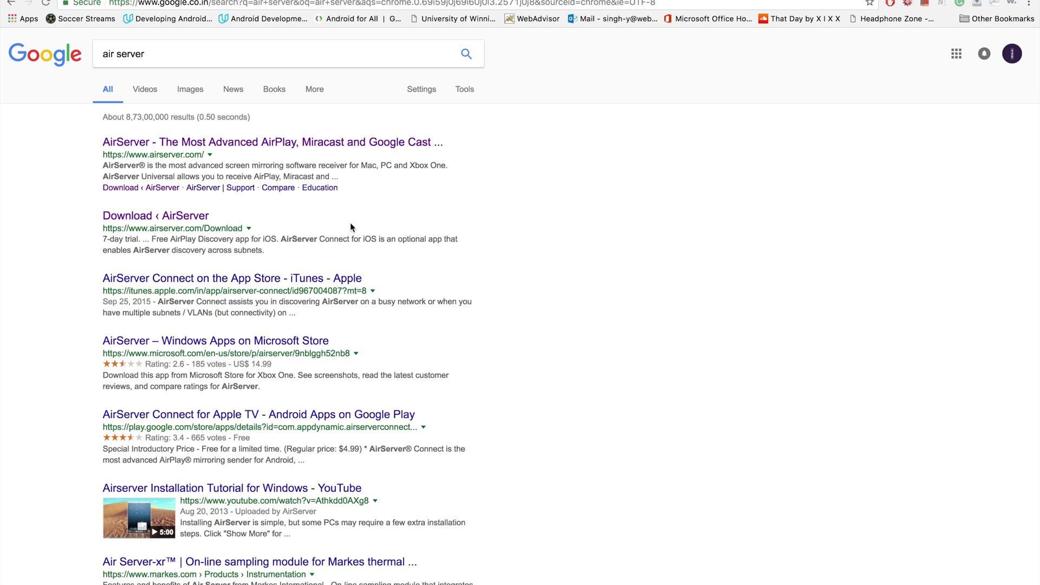
{"action": "left_click", "coordinate": [307, 147]}
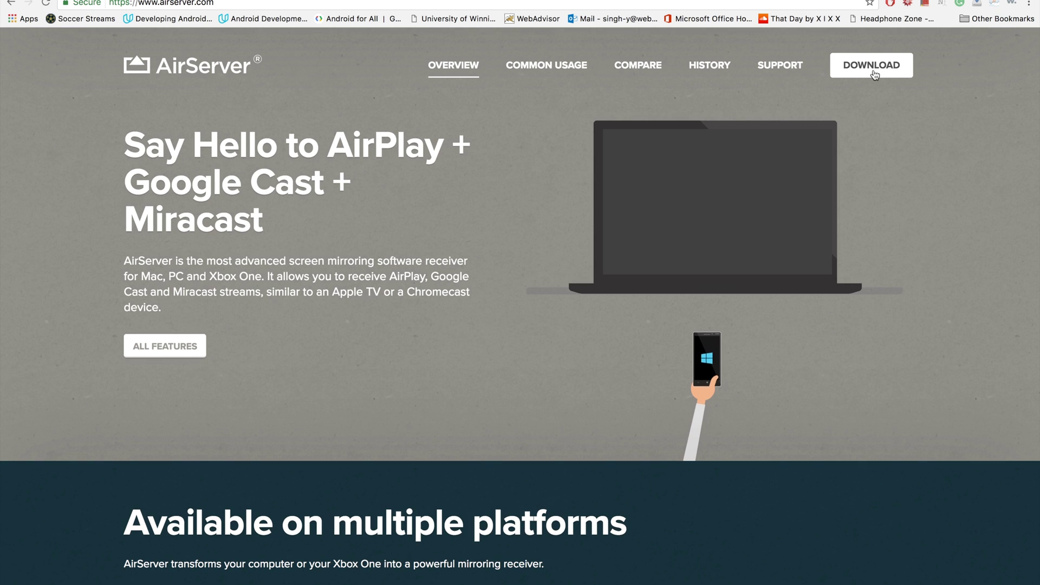
- Download the free 7-day AirServer trial for Mac, then bring up Launchpad
{"action": "left_click", "coordinate": [875, 73]}
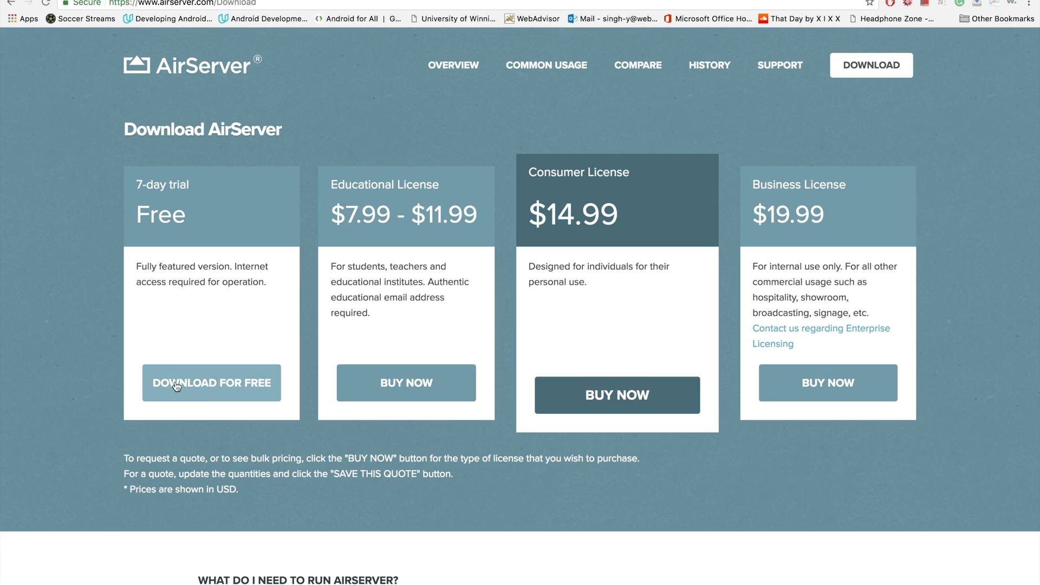
{"action": "left_click", "coordinate": [214, 383]}
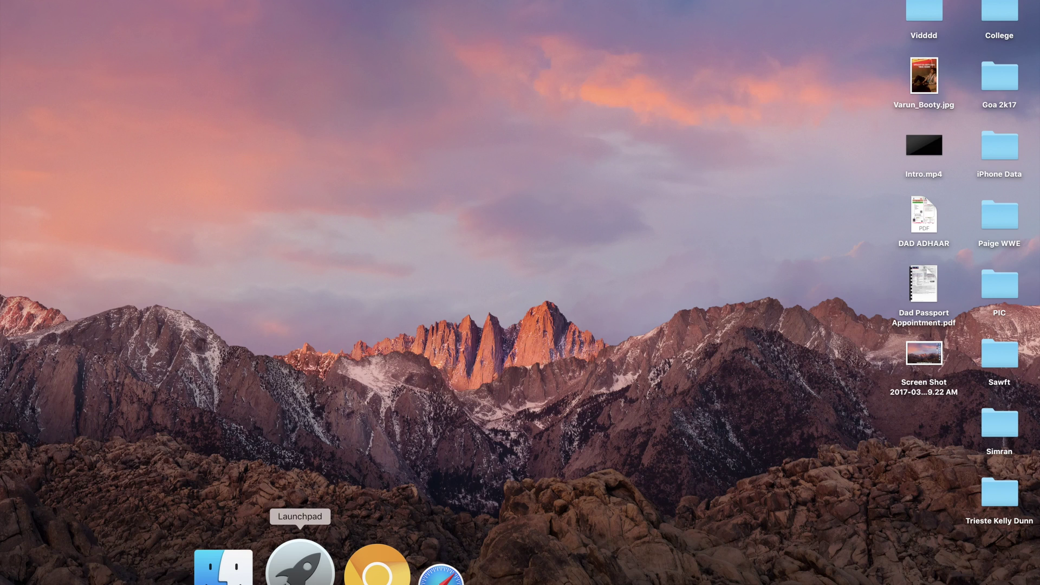
{"action": "left_click", "coordinate": [300, 563]}
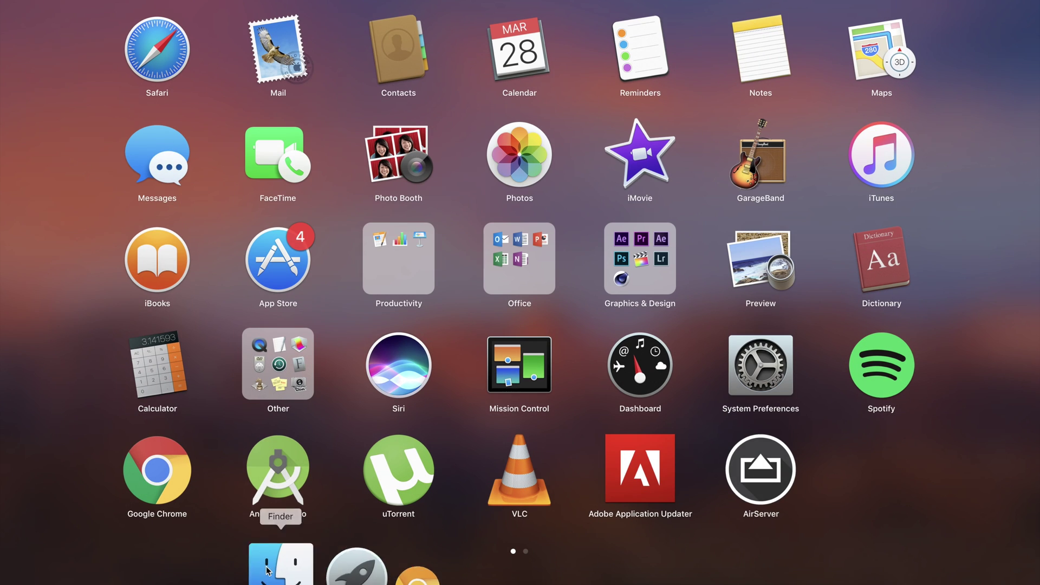
- Launch AirServer in trial mode and acknowledge the Trial verified alert
{"action": "left_click", "coordinate": [767, 479]}
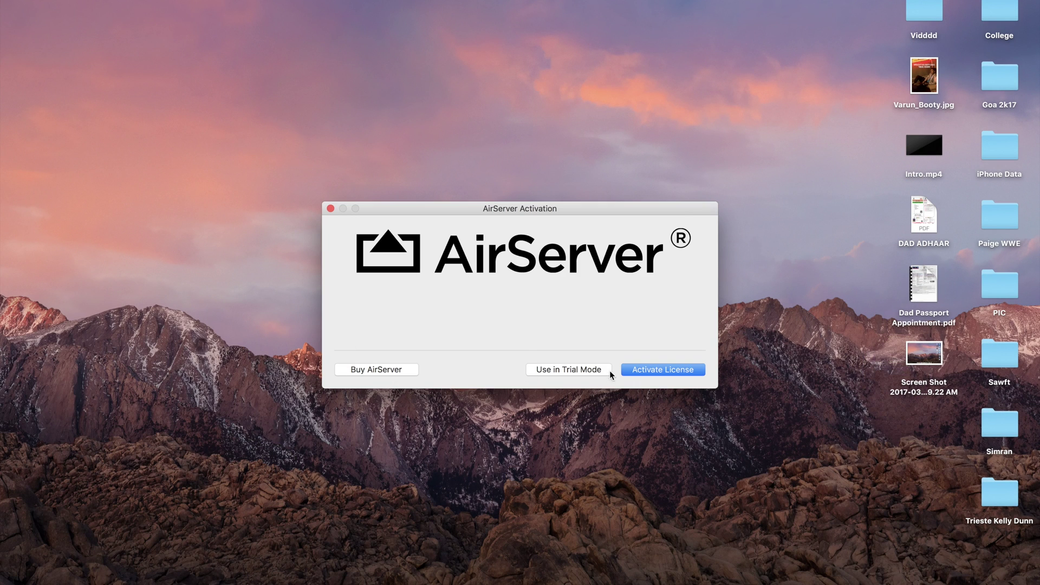
{"action": "left_click", "coordinate": [591, 367]}
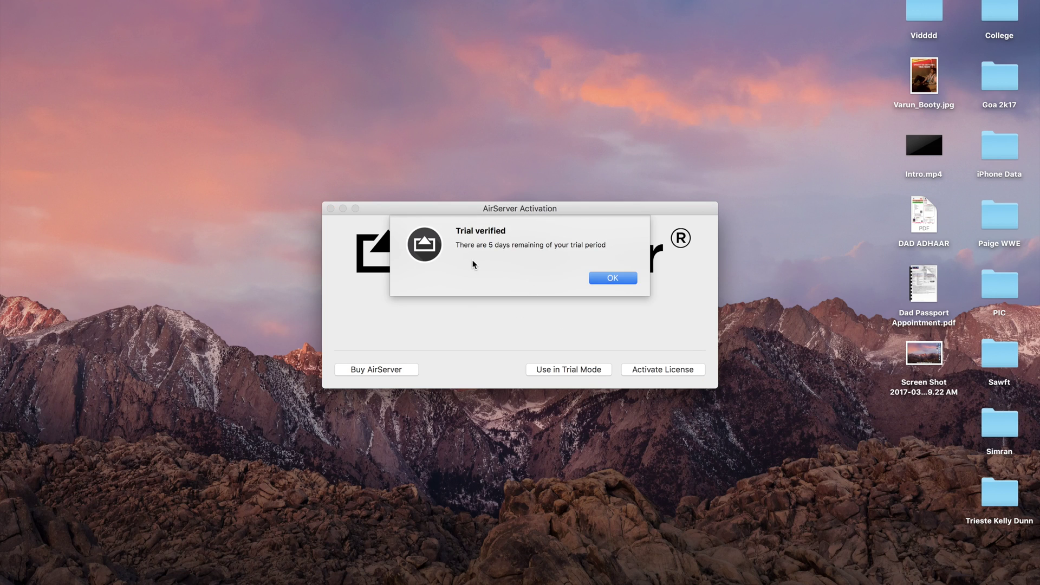
{"action": "left_click", "coordinate": [603, 279]}
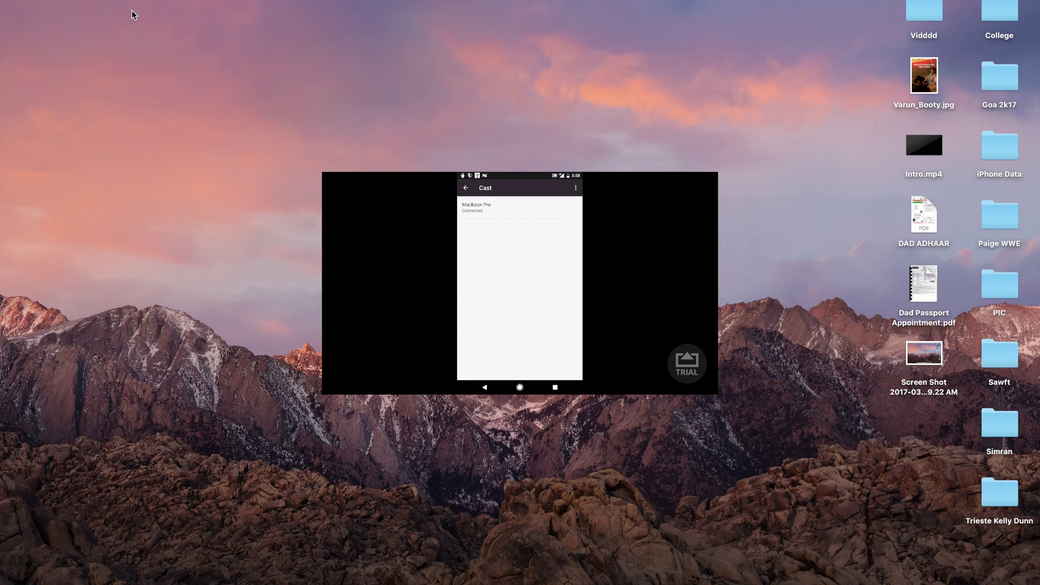
- Toggle full-screen on the AirServer phone mirror window
{"action": "left_click", "coordinate": [354, 180]}
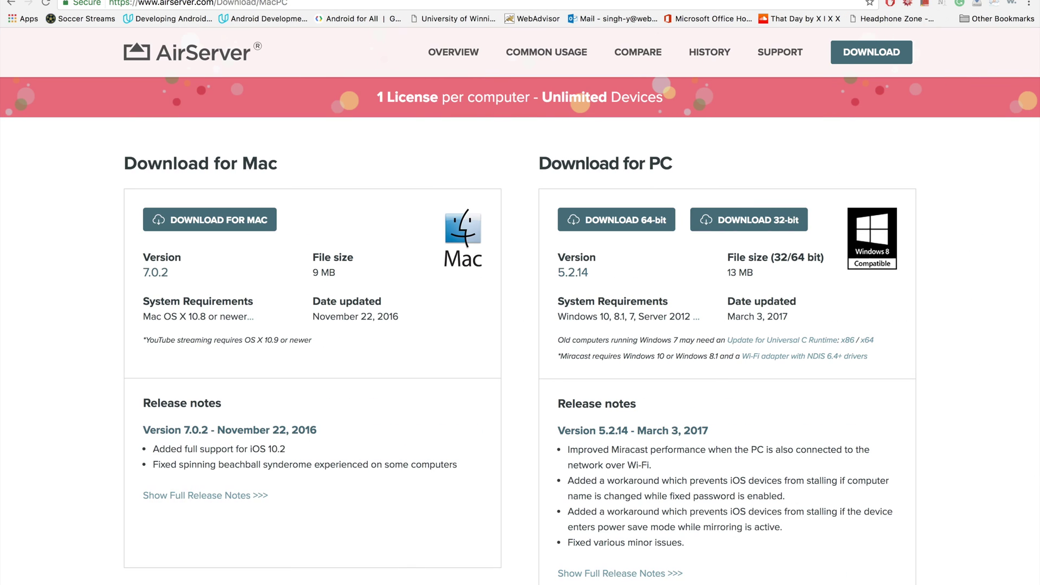
- Open a new Chrome tab for the AirServer Microsoft Store search
{"action": "key", "text": "super+t"}
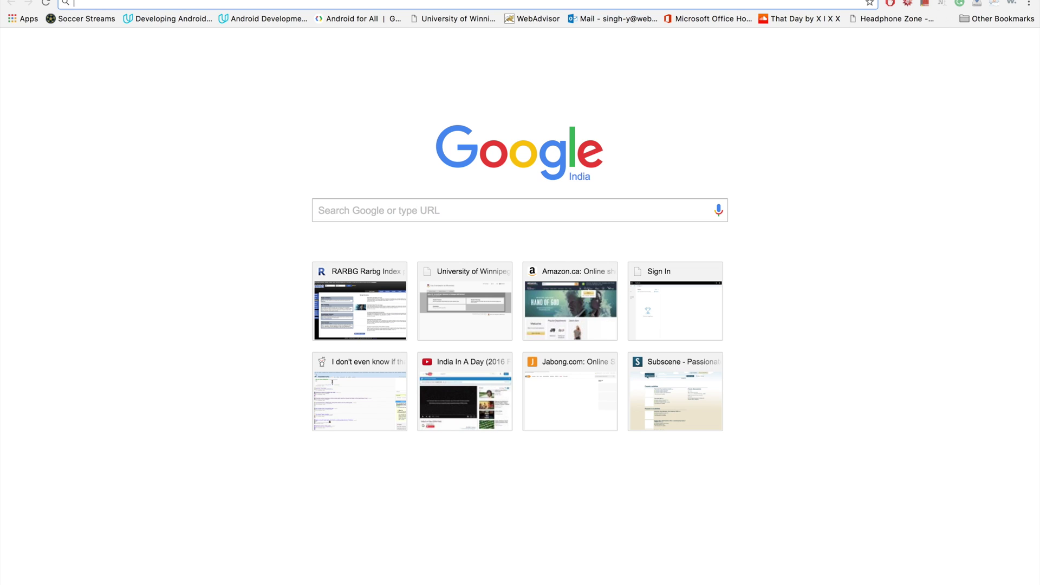
{"action": "type", "text": "airse"}
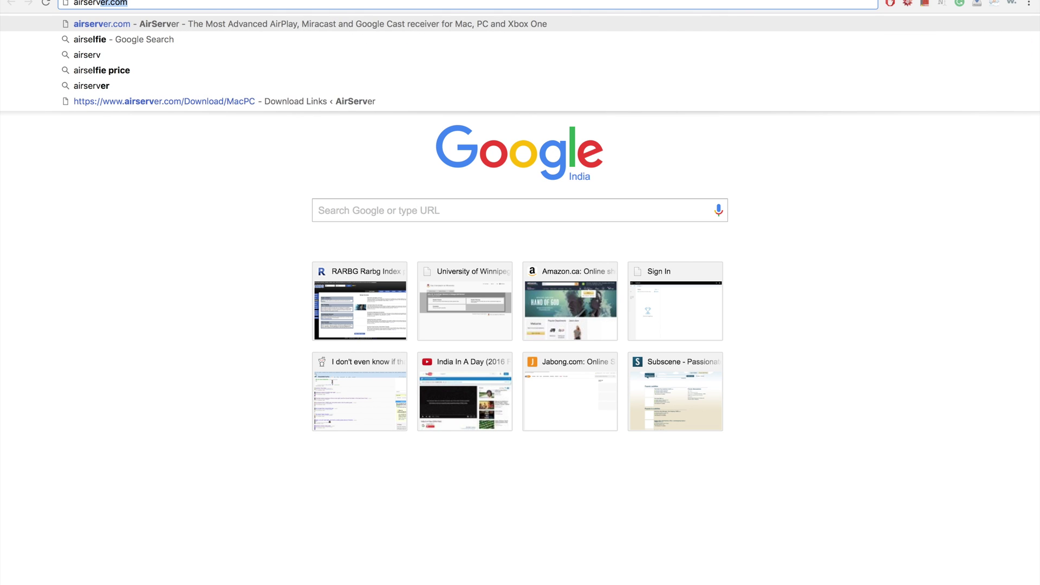
{"action": "type", "text": "rver micr"}
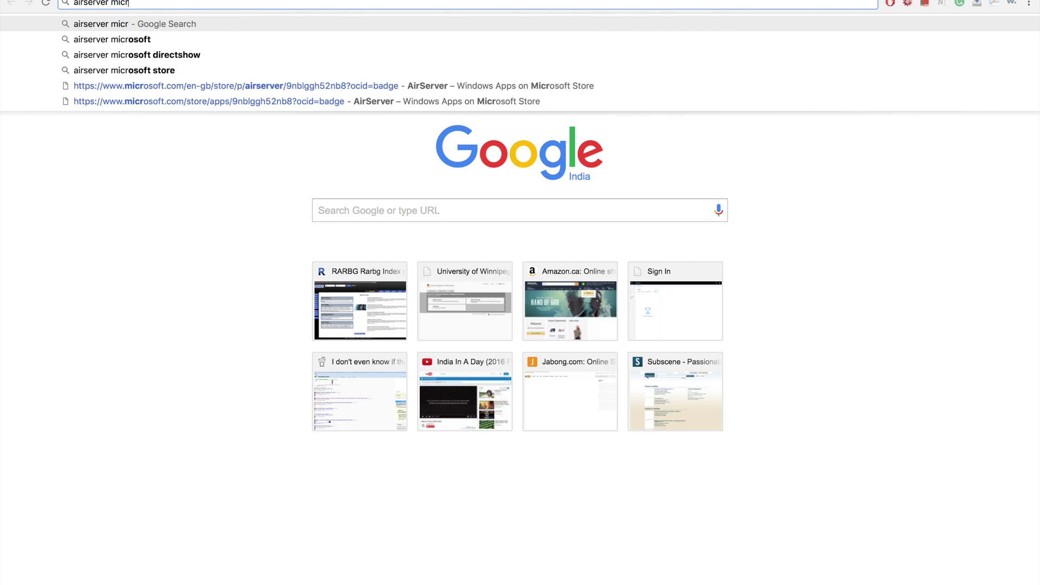
{"action": "type", "text": "osoft.com/en-us/store/p/"}
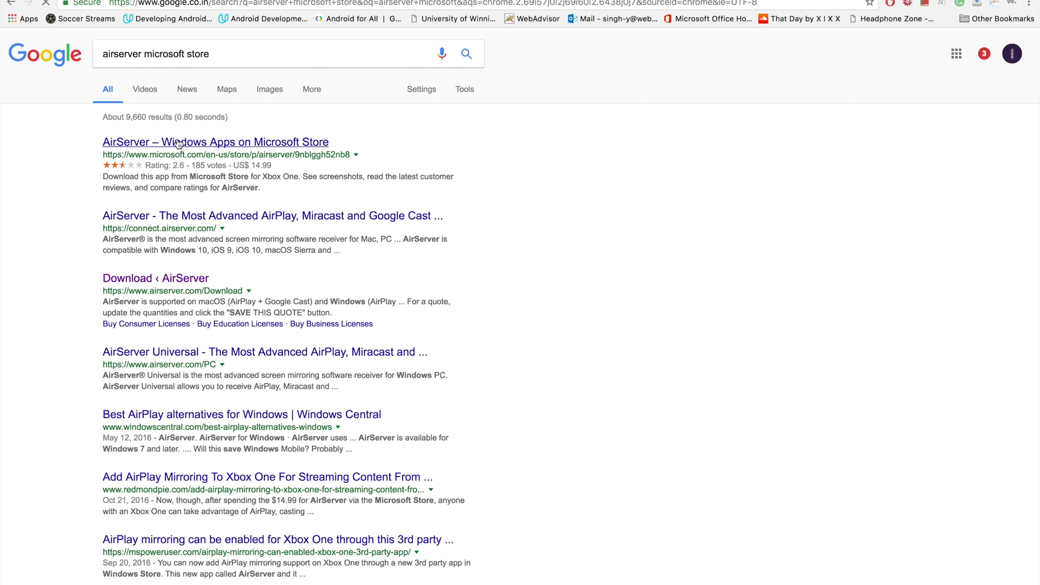
- Open the 'AirServer – Windows Apps on Microsoft Store' search result
{"action": "left_click", "coordinate": [163, 144]}
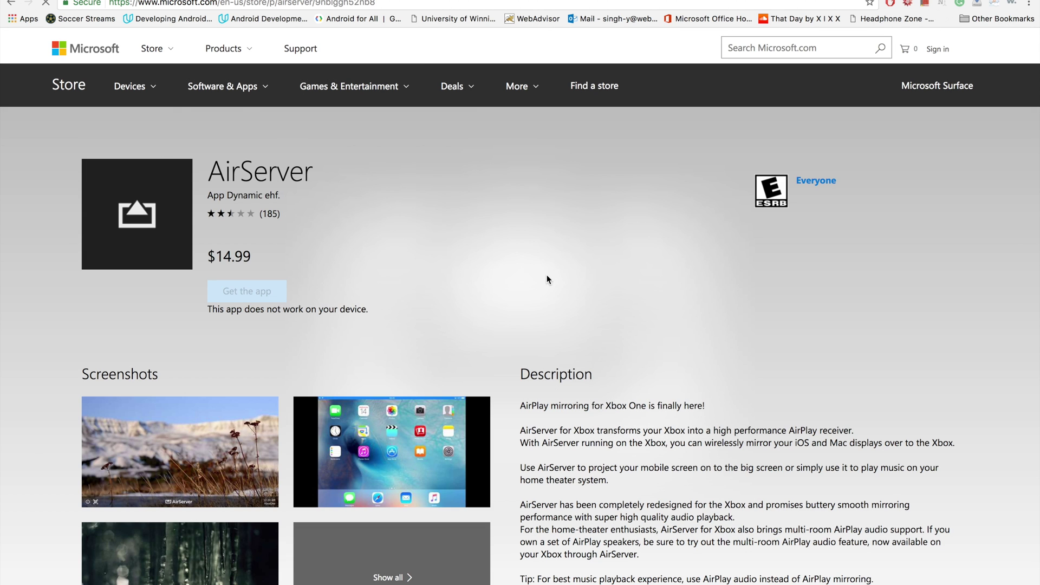
{"action": "scroll", "coordinate": [448, 269], "scroll_direction": "down", "scroll_amount": 2}
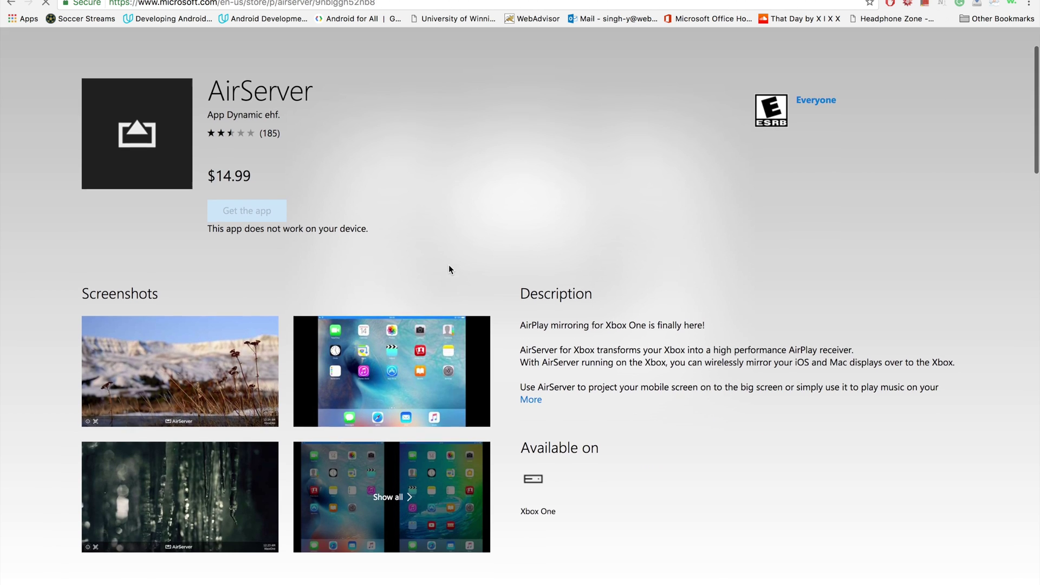
{"action": "scroll", "coordinate": [449, 269], "scroll_direction": "up", "scroll_amount": 1}
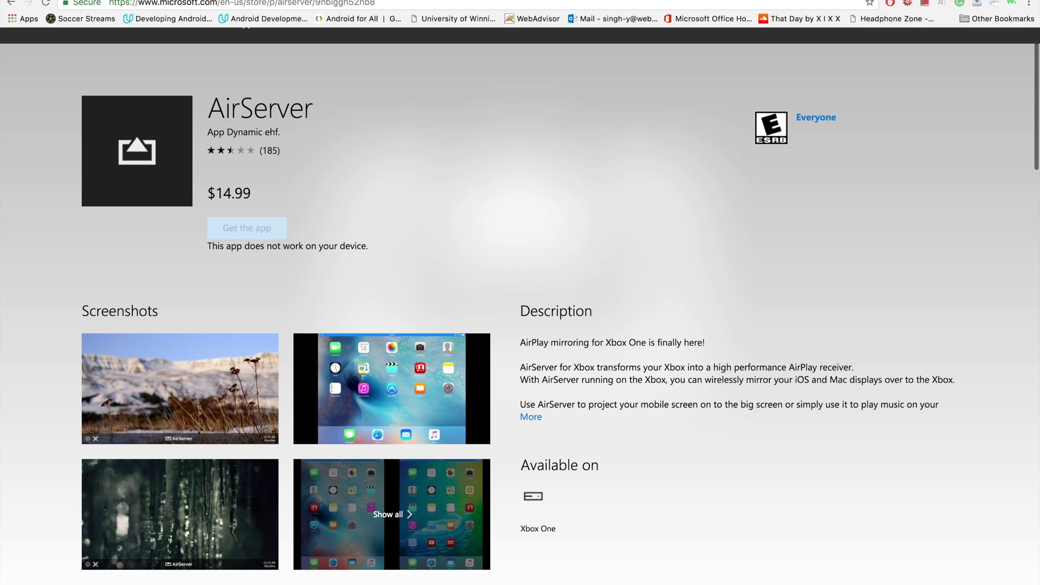